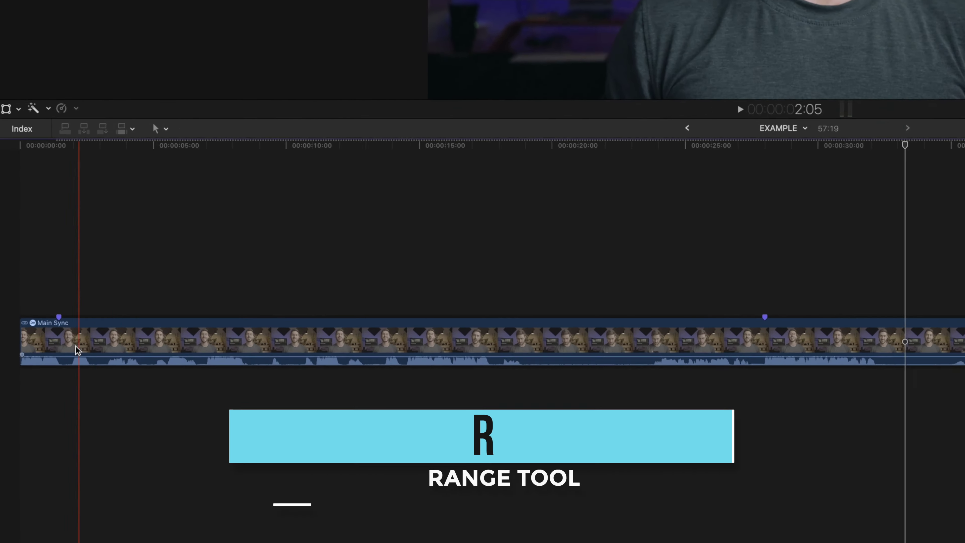
Range-select the section of the Main Sync clip between its two markers and delete it from the timeline.
{"action": "key", "text": "r"}
{"action": "left_click_drag", "start_coordinate": [68, 303], "coordinate": [907, 306]}
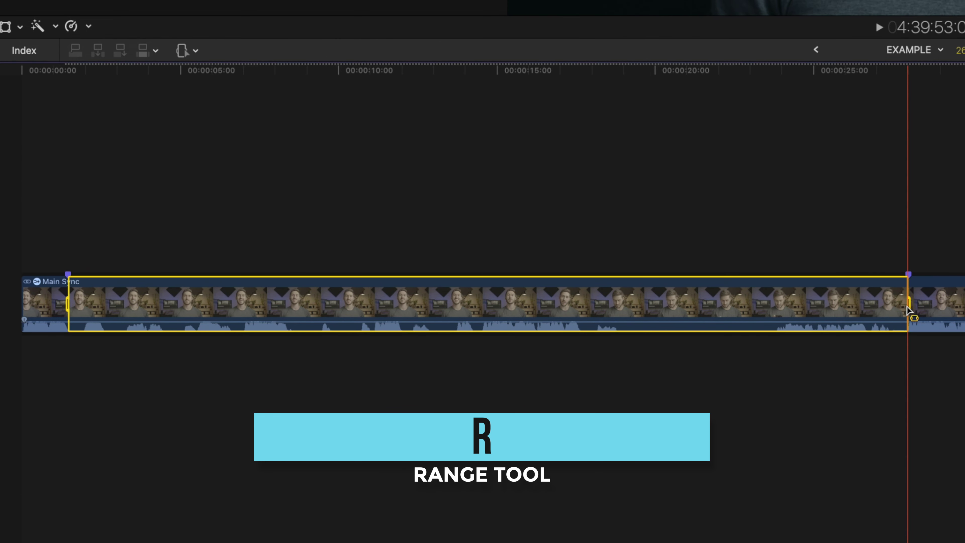
{"action": "key", "text": "Delete"}
{"action": "key", "text": "super+equal"}
{"action": "key", "text": "super+equal"}
{"action": "key", "text": "super+equal"}
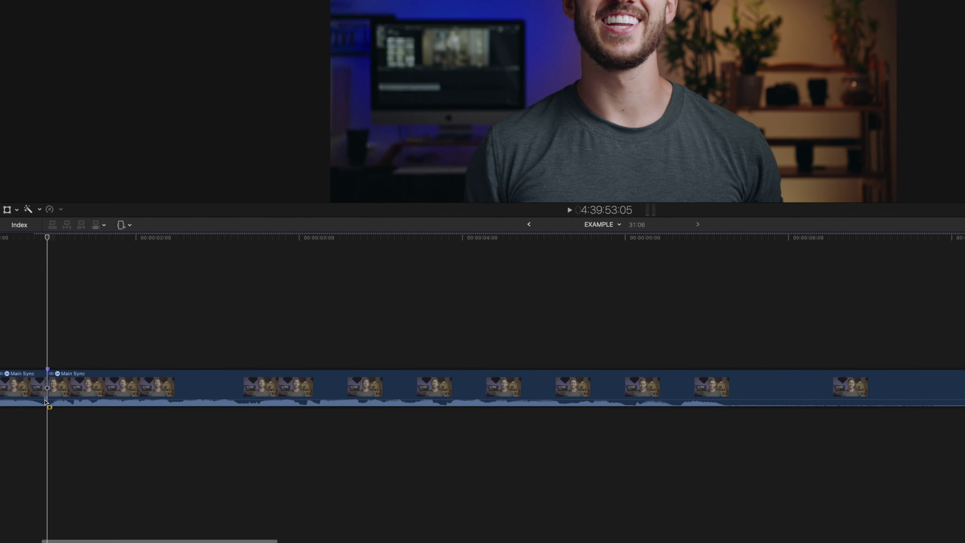
{"action": "scroll", "coordinate": [64, 328], "scroll_direction": "left", "scroll_amount": 5}
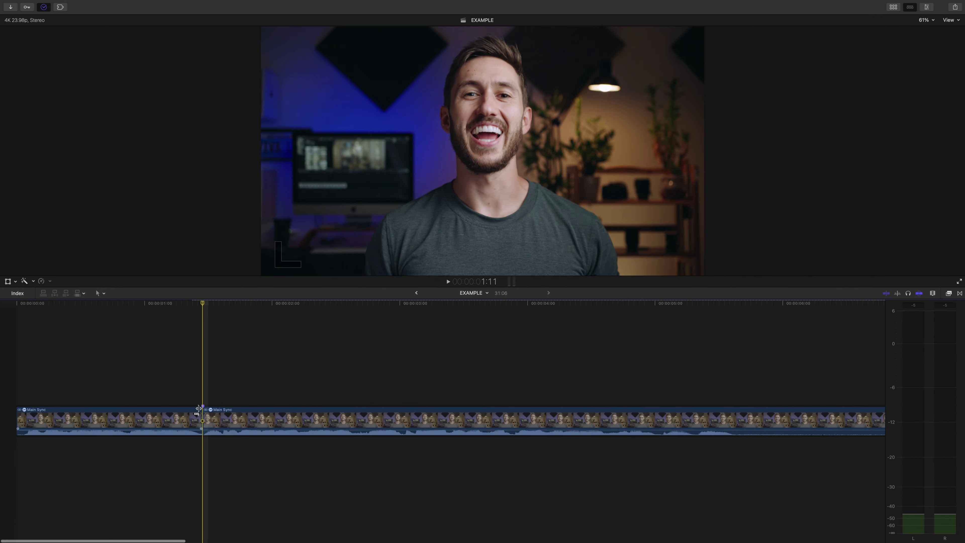
Open the transition browser and filter the installed transitions by "flow".
{"action": "left_click", "coordinate": [960, 293]}
{"action": "left_click", "coordinate": [959, 294]}
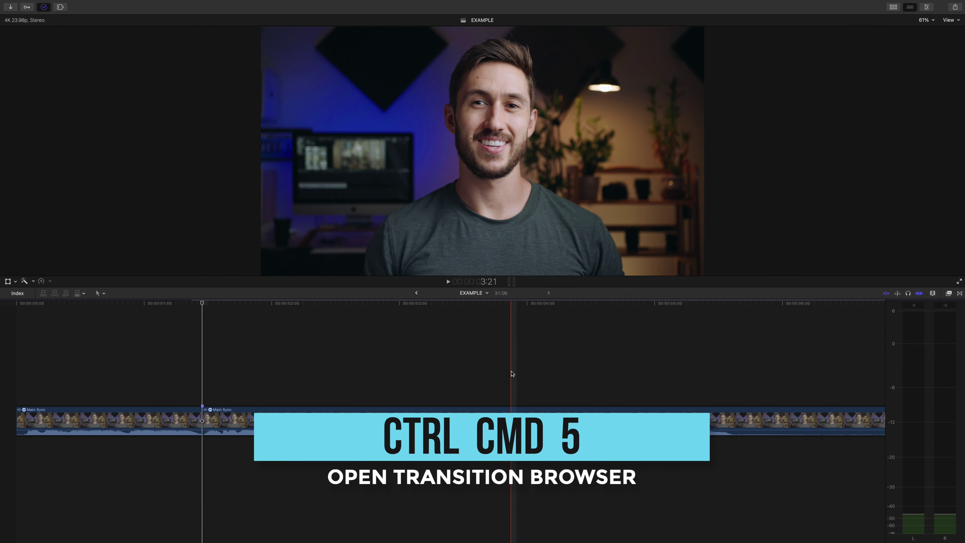
{"action": "key", "text": "ctrl+super+5"}
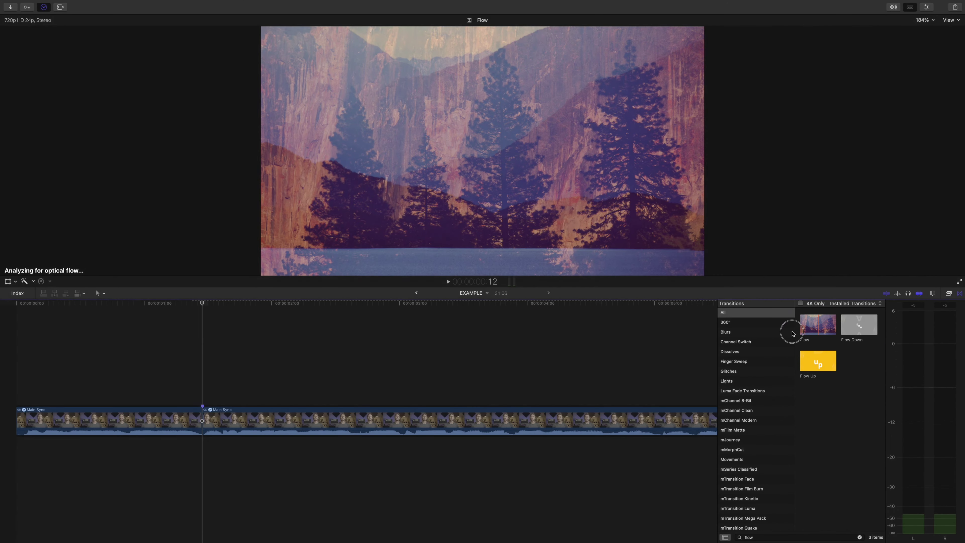
Try the Flow transition on the cut between the two Main Sync clips, play it back and remove it.
{"action": "left_click_drag", "start_coordinate": [818, 325], "coordinate": [295, 442]}
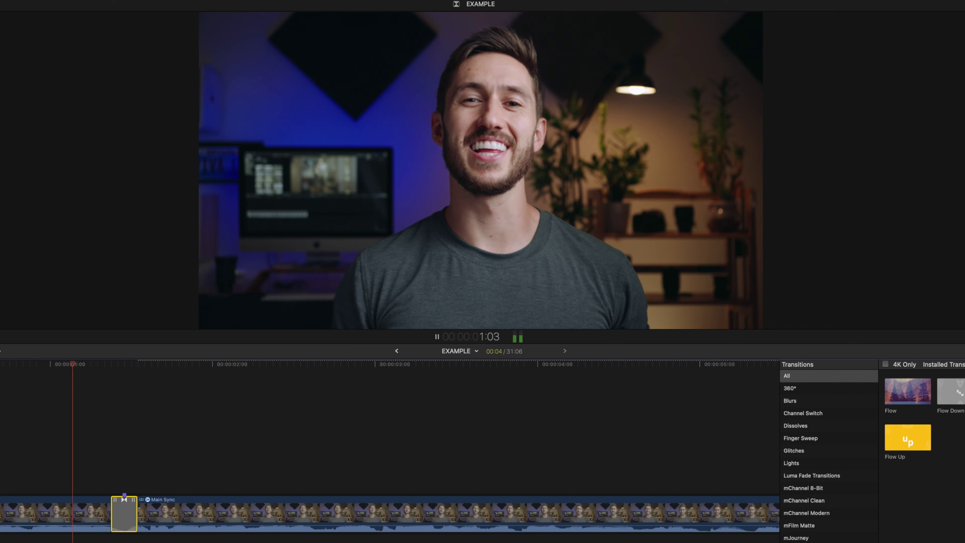
{"action": "key", "text": "space"}
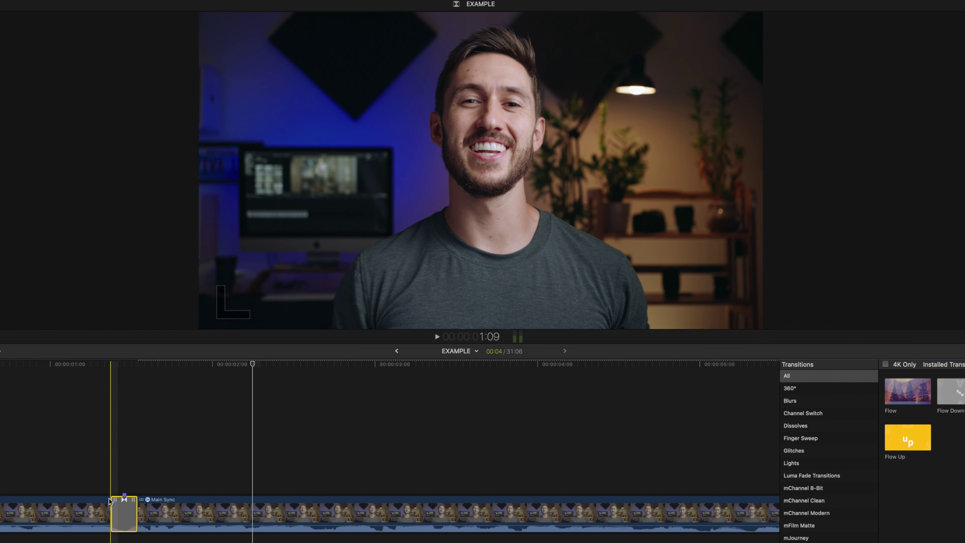
{"action": "key", "text": "space"}
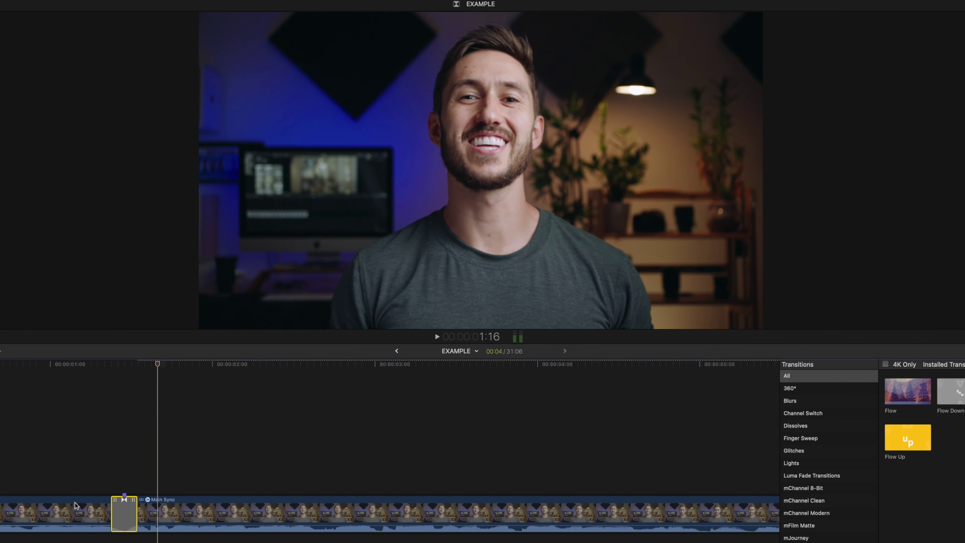
{"action": "key", "text": "space"}
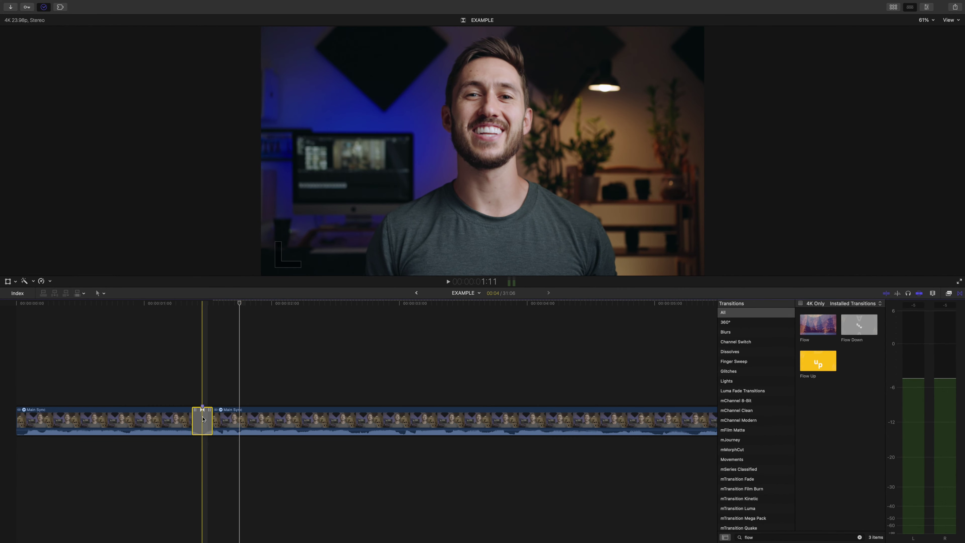
{"action": "key", "text": "Delete"}
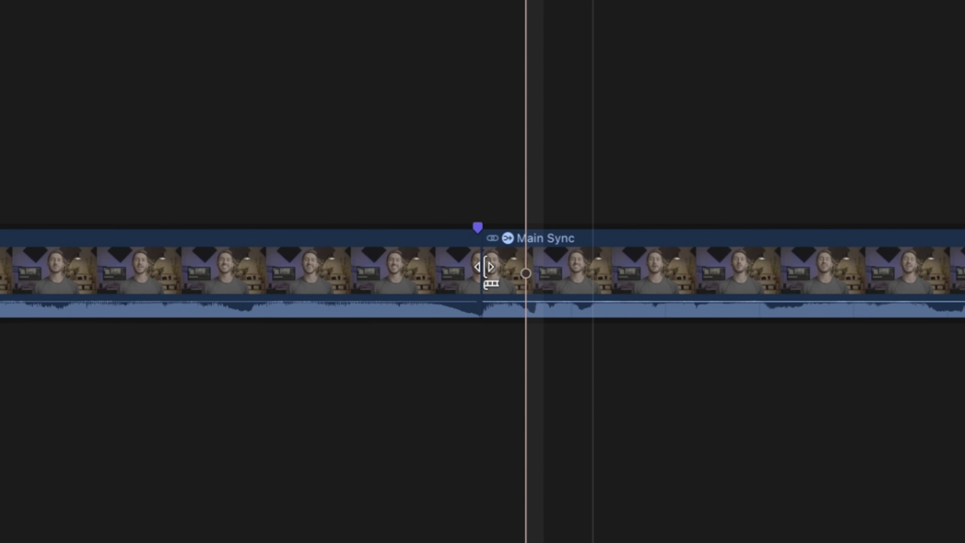
Extend the start of the second Main Sync clip two frames earlier at the cut.
{"action": "key", "text": "comma"}
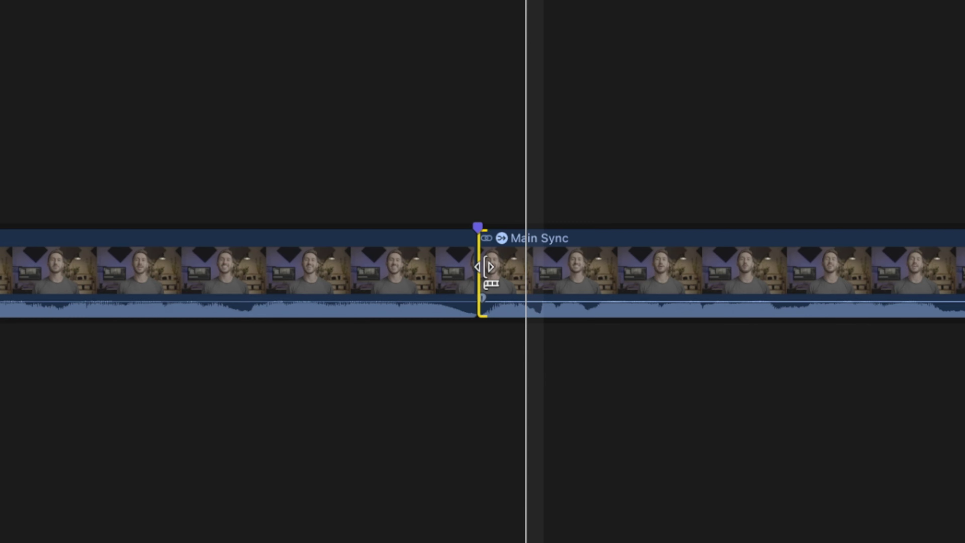
{"action": "key", "text": "comma"}
{"action": "key", "text": "comma"}
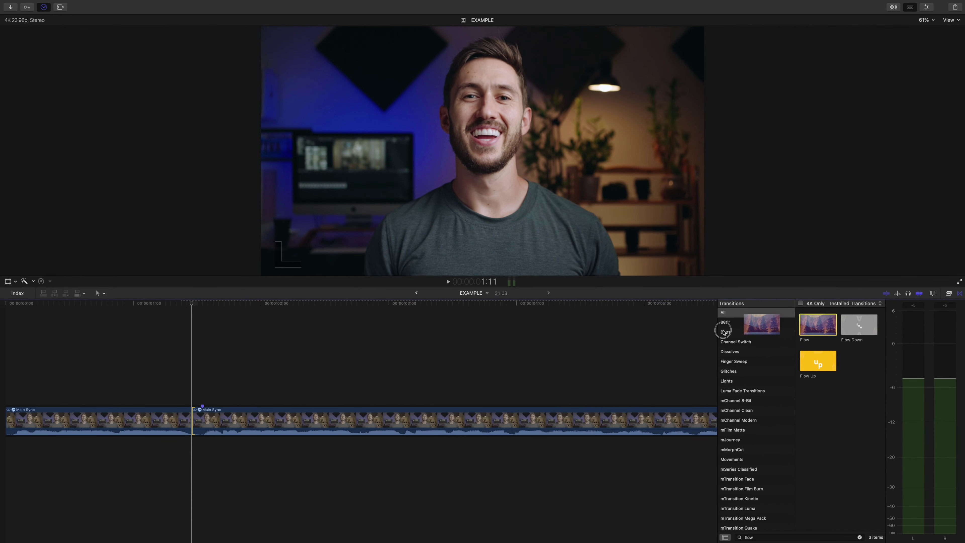
Apply the Flow transition to the adjusted cut between the first two clips and play it back.
{"action": "left_click_drag", "start_coordinate": [724, 332], "coordinate": [191, 420]}
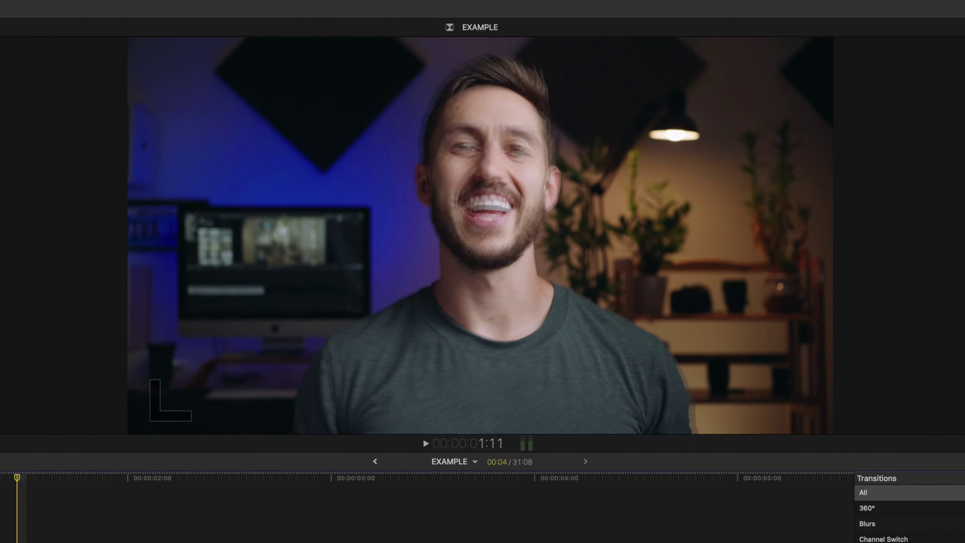
{"action": "key", "text": "space"}
{"action": "key", "text": "space"}
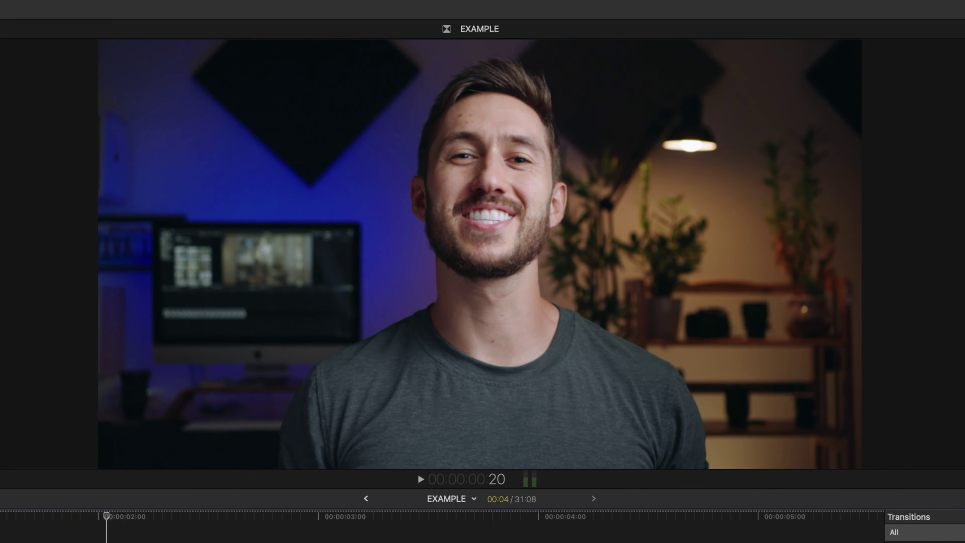
{"action": "key", "text": "space"}
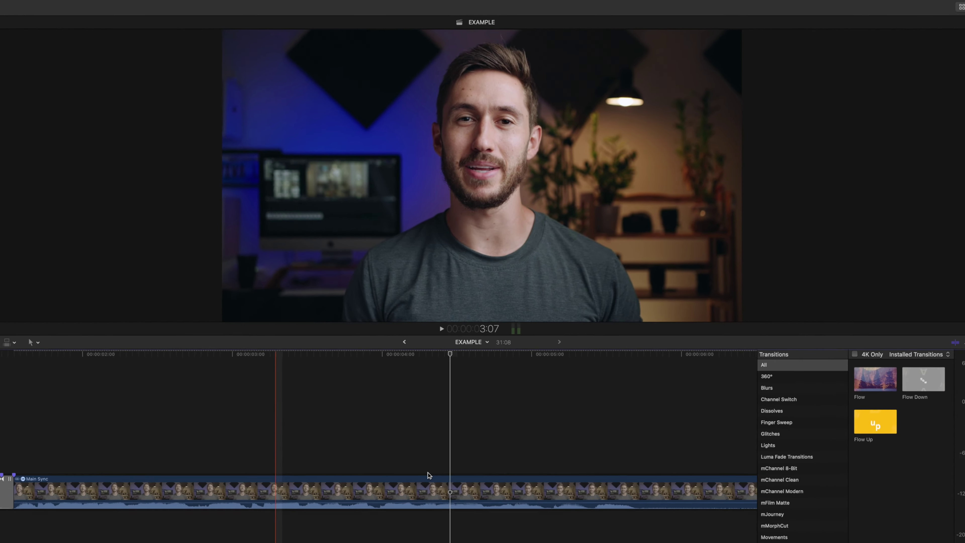
Blade the second Main Sync clip at 5:17 and 13:12 and delete the segment between the cuts.
{"action": "scroll", "coordinate": [431, 476], "scroll_direction": "left", "scroll_amount": 5}
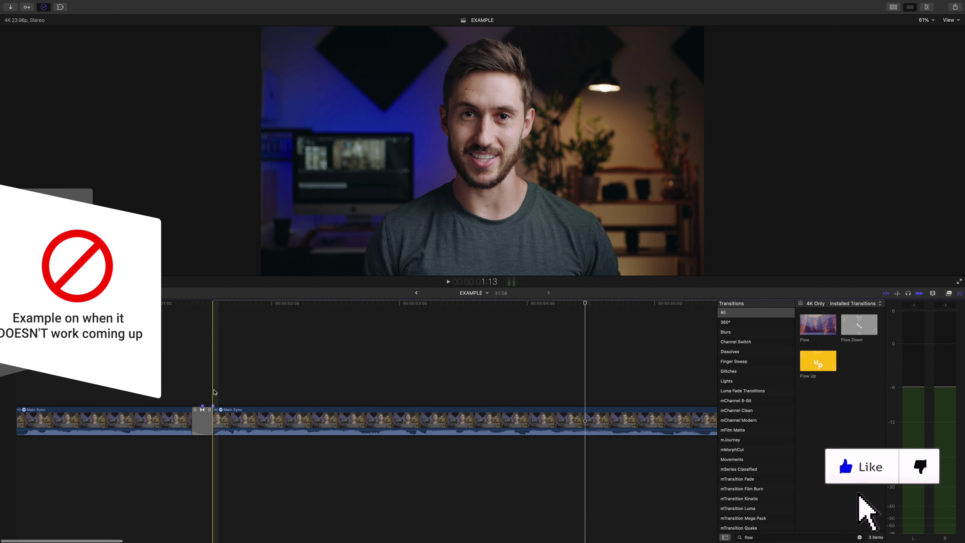
{"action": "scroll", "coordinate": [249, 383], "scroll_direction": "right", "scroll_amount": 10}
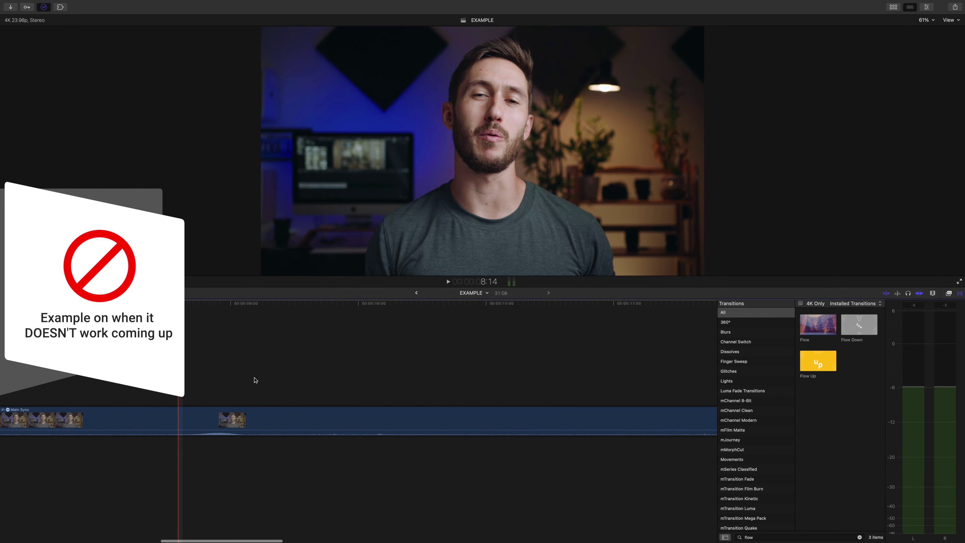
{"action": "key", "text": "shift+z"}
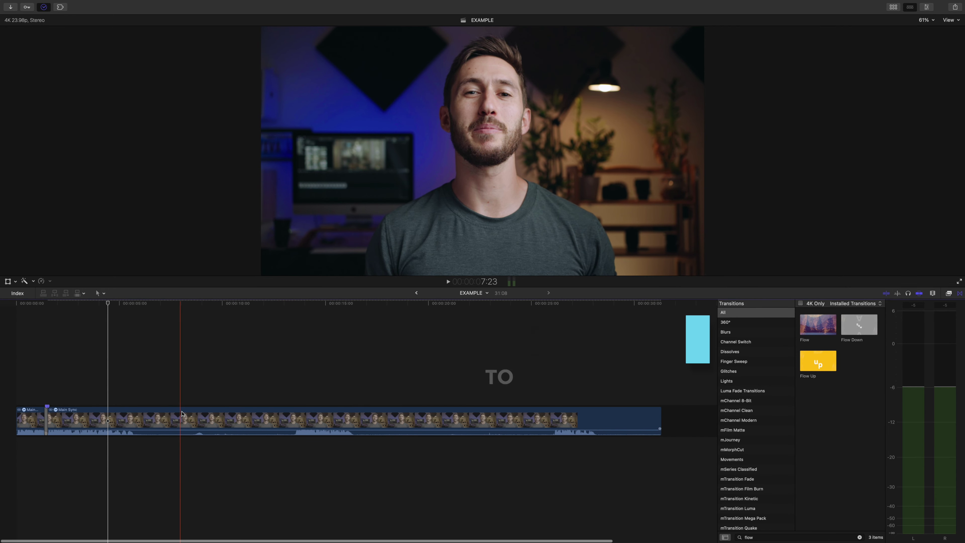
{"action": "scroll", "coordinate": [178, 416], "scroll_direction": "right", "scroll_amount": 1}
{"action": "left_click", "coordinate": [118, 423]}
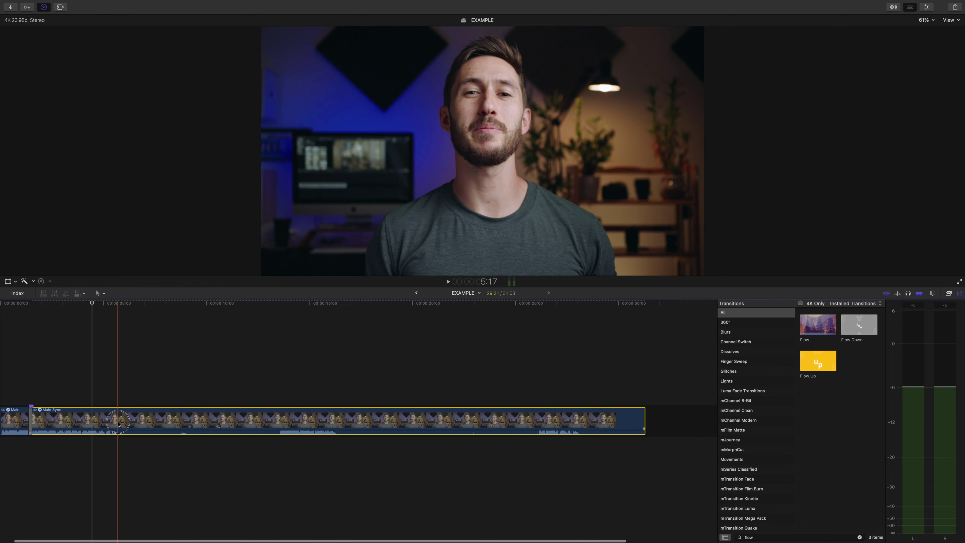
{"action": "key", "text": "super+b"}
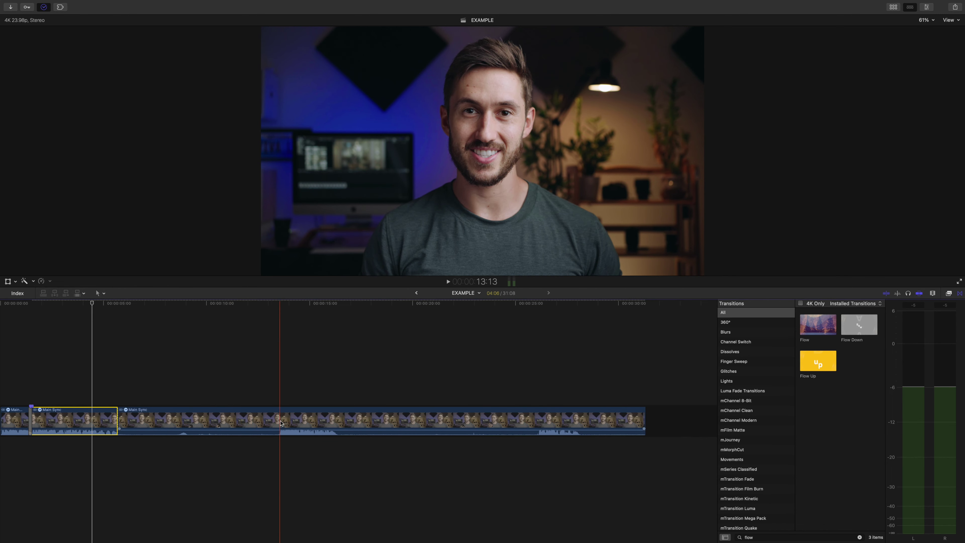
{"action": "left_click", "coordinate": [280, 423]}
{"action": "key", "text": "super+b"}
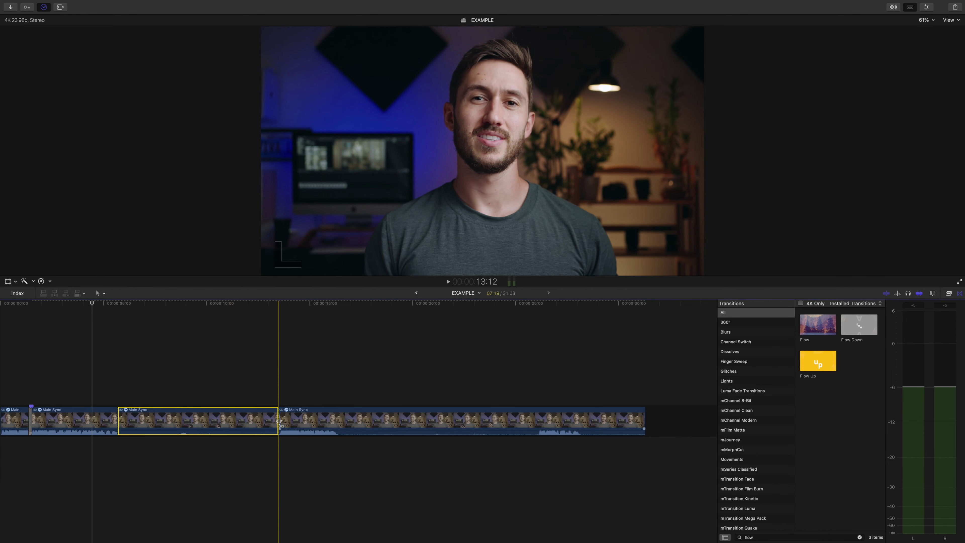
{"action": "key", "text": "Delete"}
Play back the new cut near 5:17 and step frame by frame through the footage before it.
{"action": "key", "text": "super+equal"}
{"action": "key", "text": "space"}
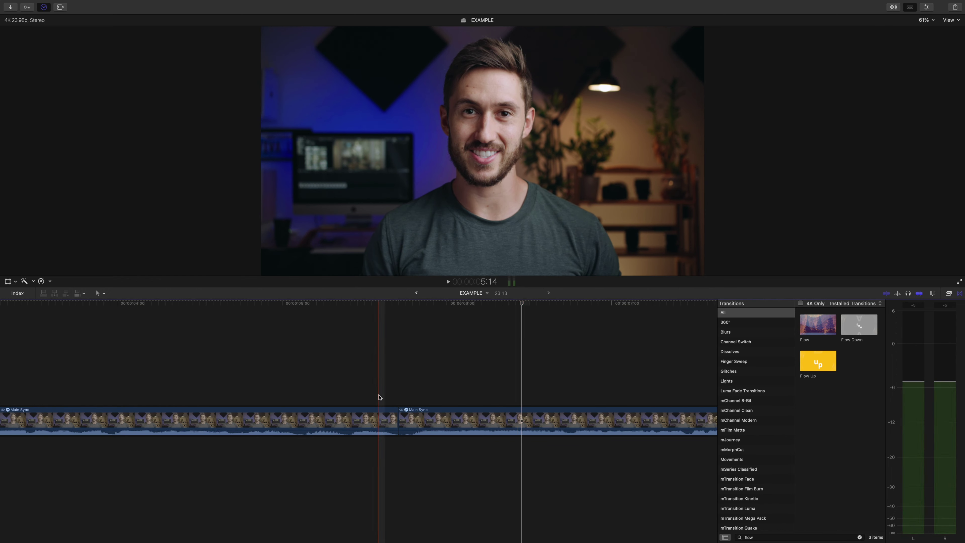
{"action": "key", "text": "space"}
{"action": "key", "text": "Left"}
{"action": "key", "text": "Left"}
{"action": "key", "text": "Left"}
{"action": "key", "text": "Left"}
{"action": "key", "text": "Left"}
{"action": "key", "text": "Left"}
{"action": "key", "text": "Left"}
{"action": "key", "text": "Left"}
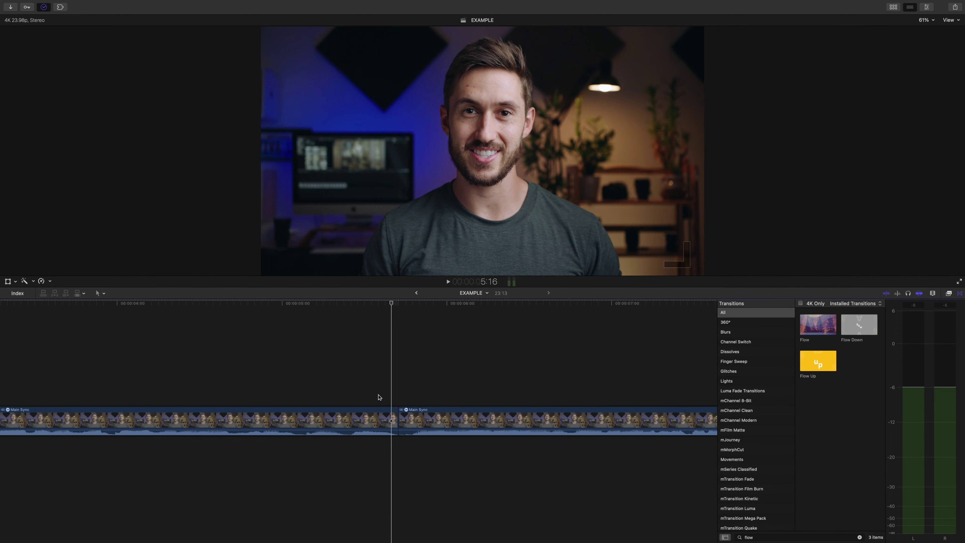
Try the Flow transition on the cut at 5:17, play it back several times and delete it.
{"action": "left_click_drag", "start_coordinate": [833, 325], "coordinate": [397, 414]}
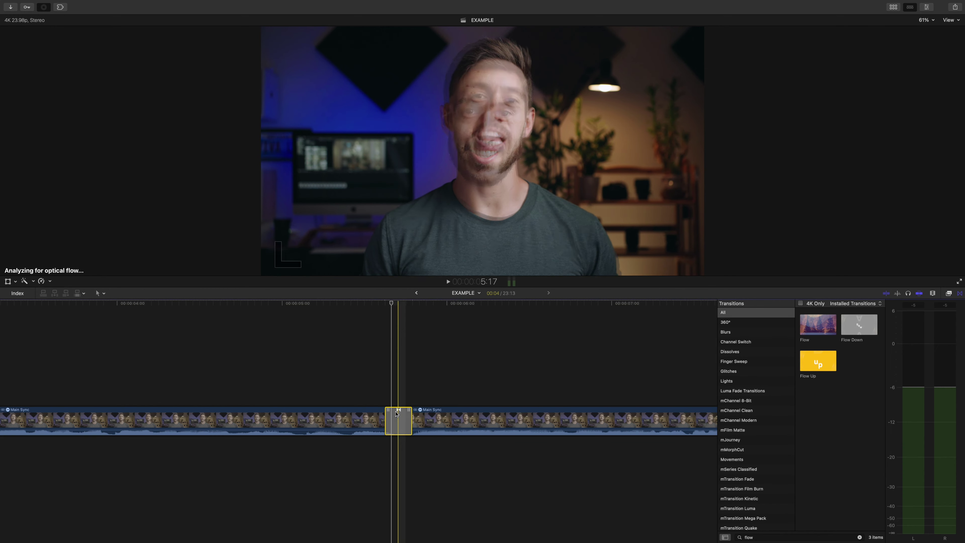
{"action": "key", "text": "space"}
{"action": "key", "text": "space"}
{"action": "key", "text": "space"}
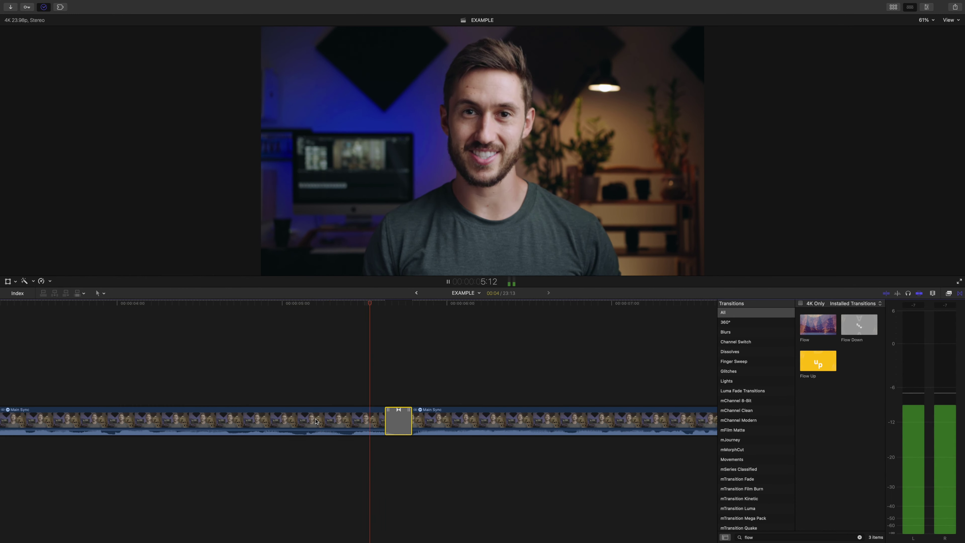
{"action": "key", "text": "space"}
{"action": "key", "text": "space"}
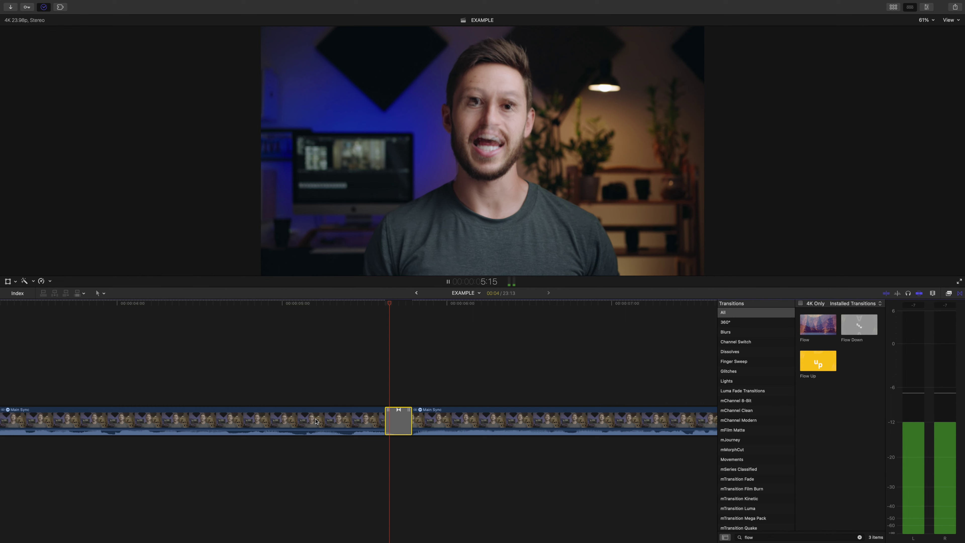
{"action": "key", "text": "space"}
{"action": "key", "text": "Delete"}
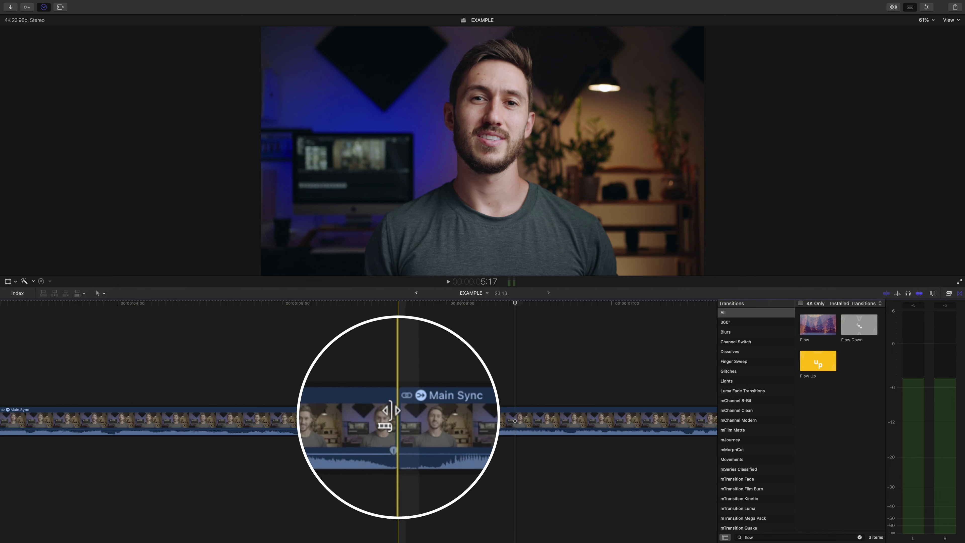
Extend the end of the clip before the cut by two frames, then apply the Flow transition there and preview it.
{"action": "left_click_drag", "start_coordinate": [396, 415], "coordinate": [412, 415]}
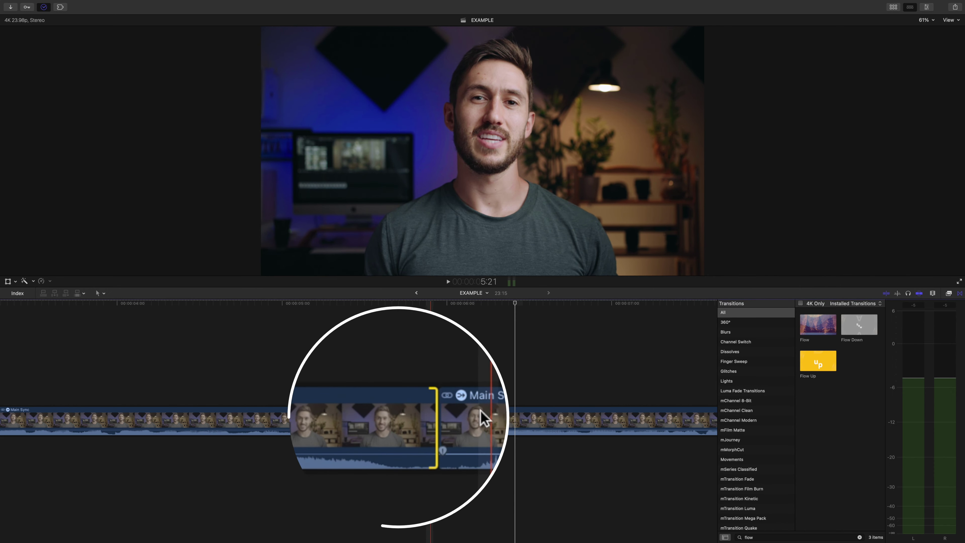
{"action": "key", "text": "super+t"}
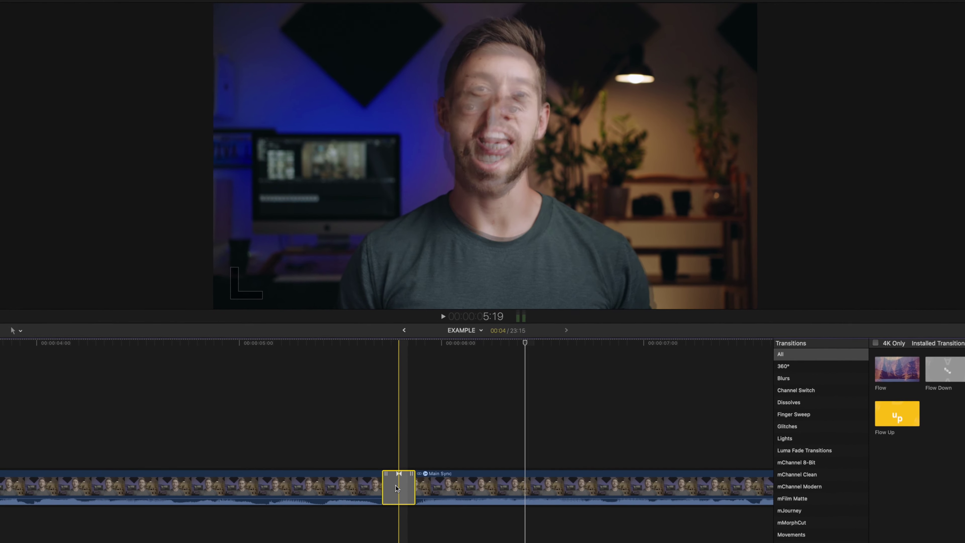
{"action": "key", "text": "space"}
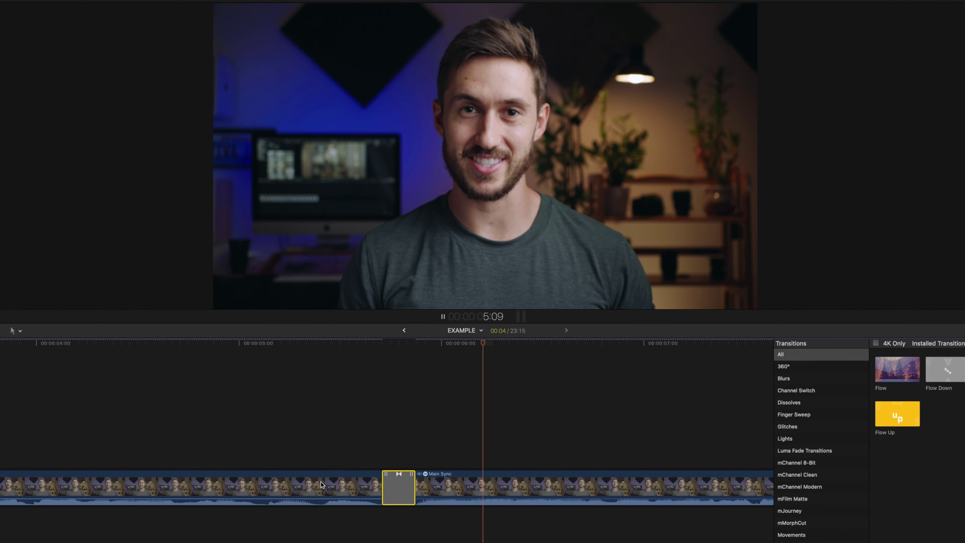
{"action": "key", "text": "space"}
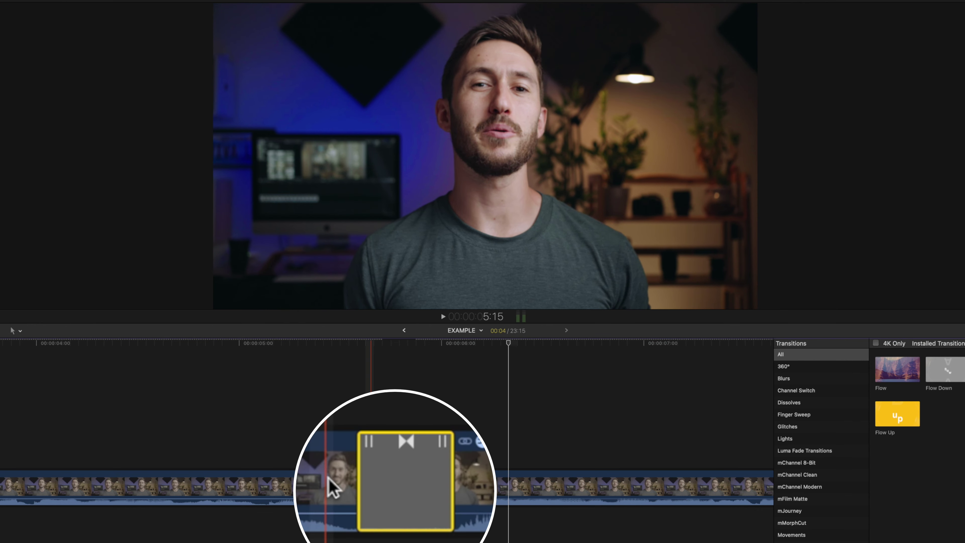
Try lengthening the transition to 5 frames and to 7 frames, playing back the result.
{"action": "left_click_drag", "start_coordinate": [358, 482], "coordinate": [335, 484]}
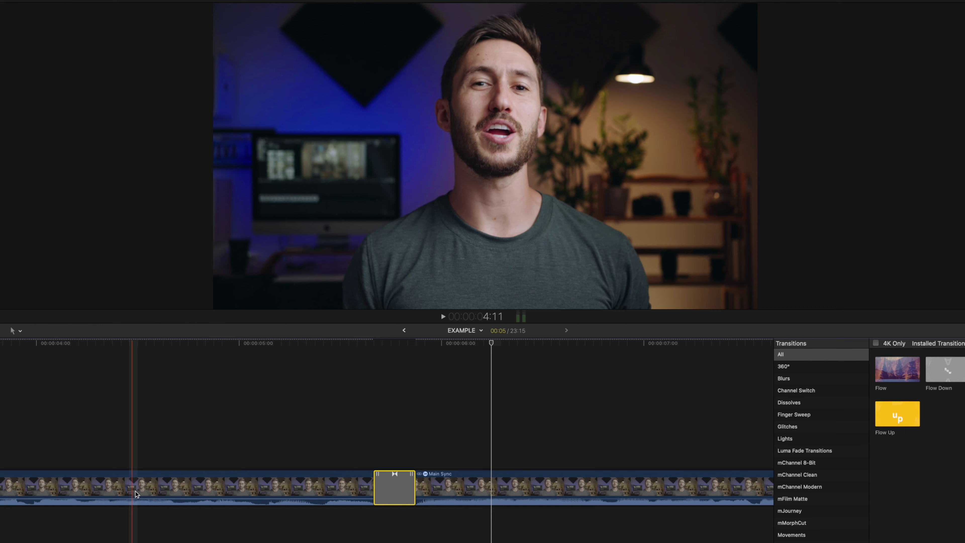
{"action": "key", "text": "space"}
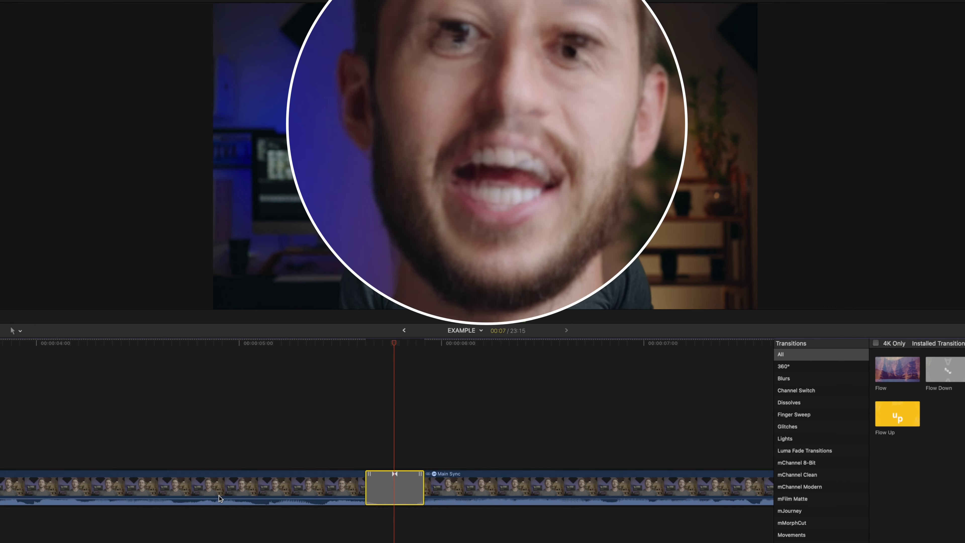
{"action": "key", "text": "space"}
Set the duration of the selected transition to 5 frames.
{"action": "key", "text": "ctrl+d"}
{"action": "type", "text": "5"}
{"action": "key", "text": "Return"}
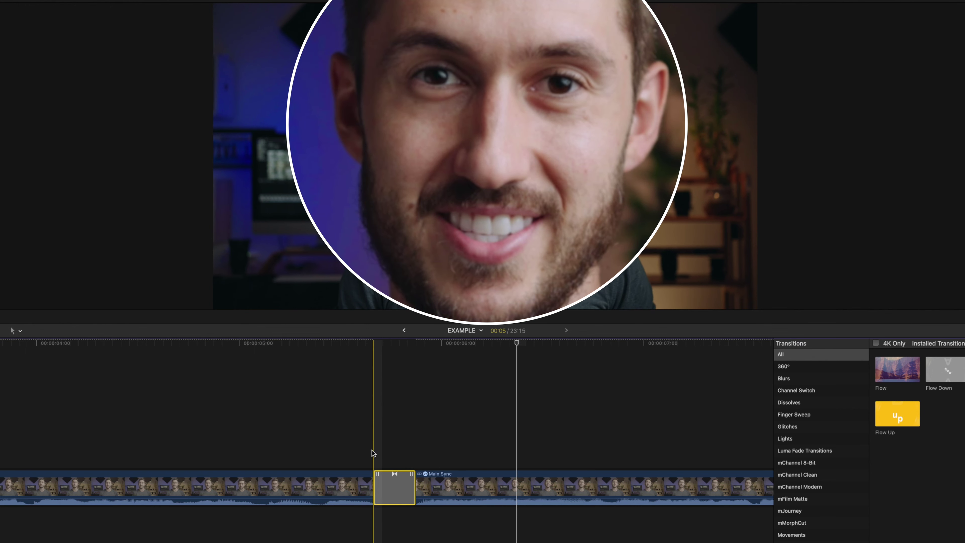
{"action": "scroll", "coordinate": [387, 470], "scroll_direction": "right", "scroll_amount": 1}
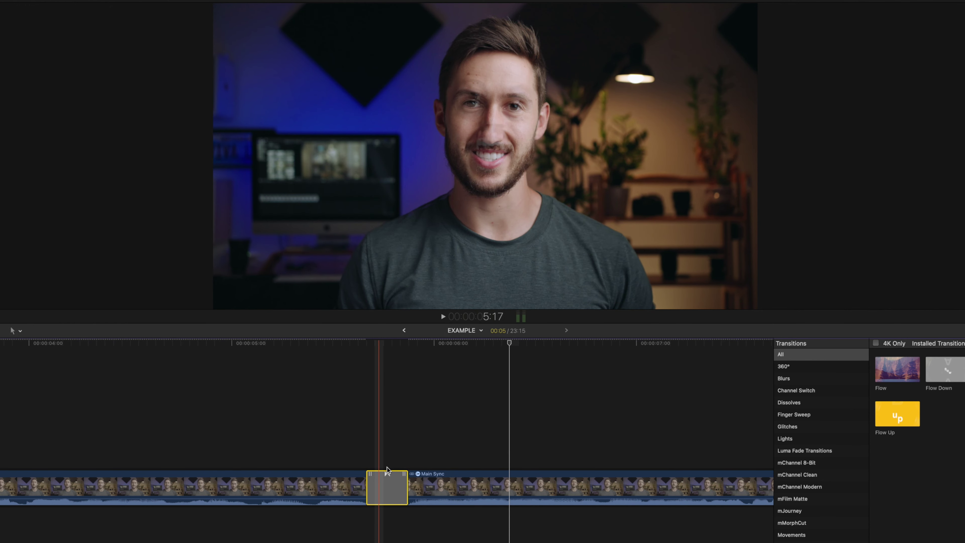
Split the third clip just before its speech resumes and delete the silent section at the clip's beginning.
{"action": "key", "text": "Right"}
{"action": "key", "text": "Right"}
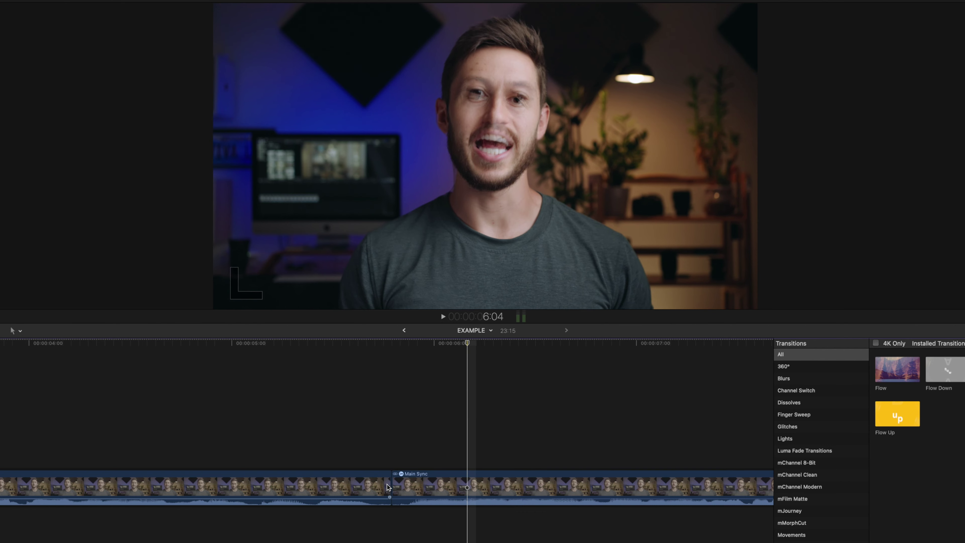
{"action": "key", "text": "super+minus"}
{"action": "key", "text": "super+minus"}
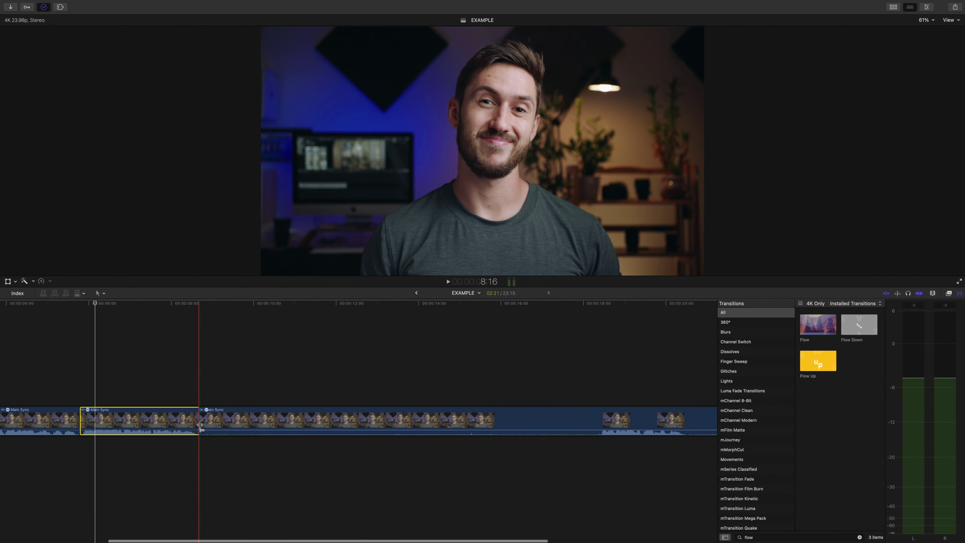
{"action": "key", "text": "super+b"}
{"action": "left_click", "coordinate": [602, 418]}
{"action": "key", "text": "Delete"}
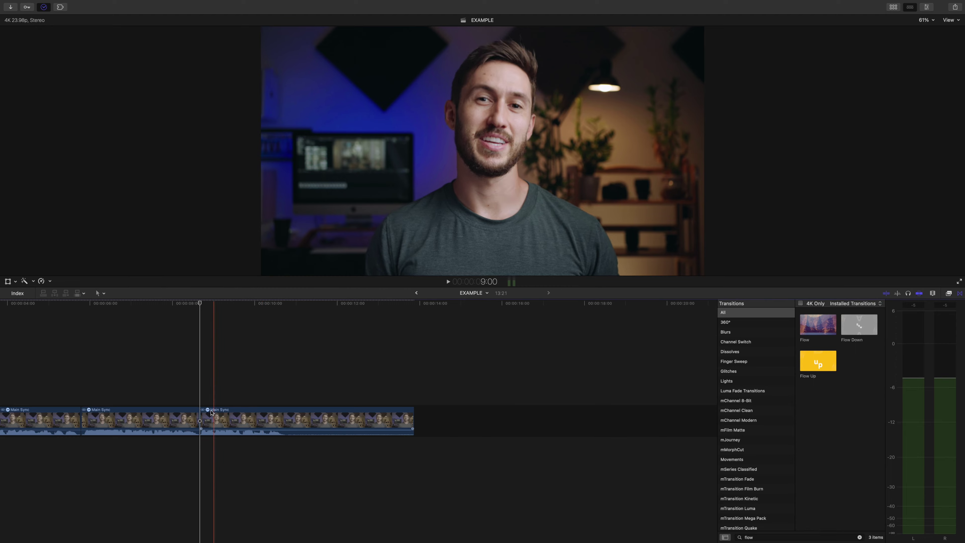
Compare the frames around the new cut at about 8:18 and trim one frame off the start of the following clip.
{"action": "key", "text": "super+equal"}
{"action": "key", "text": "super+equal"}
{"action": "key", "text": "Left"}
{"action": "key", "text": "Right"}
{"action": "key", "text": "Right"}
{"action": "key", "text": "Right"}
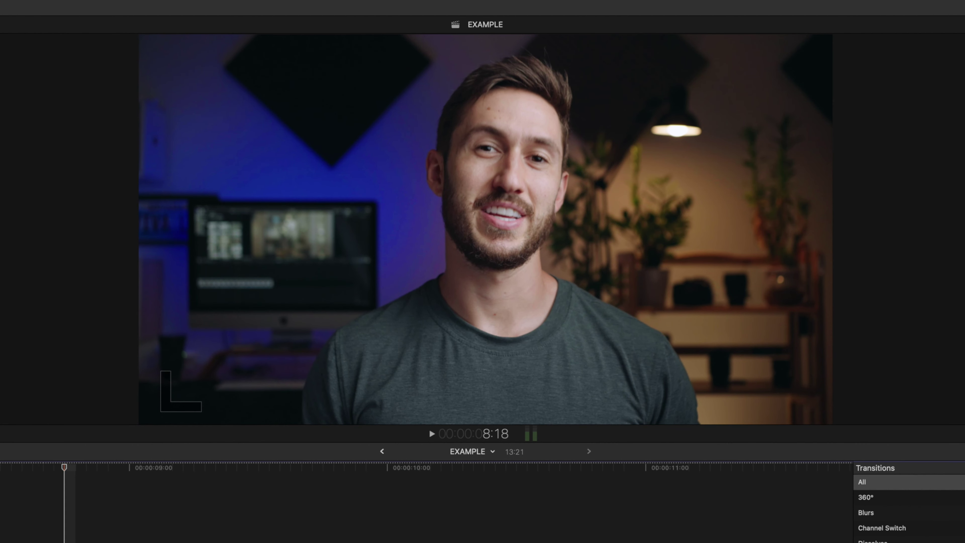
{"action": "key", "text": "Left"}
{"action": "key", "text": "Left"}
{"action": "key", "text": "Left"}
{"action": "key", "text": "Left"}
{"action": "key", "text": "space"}
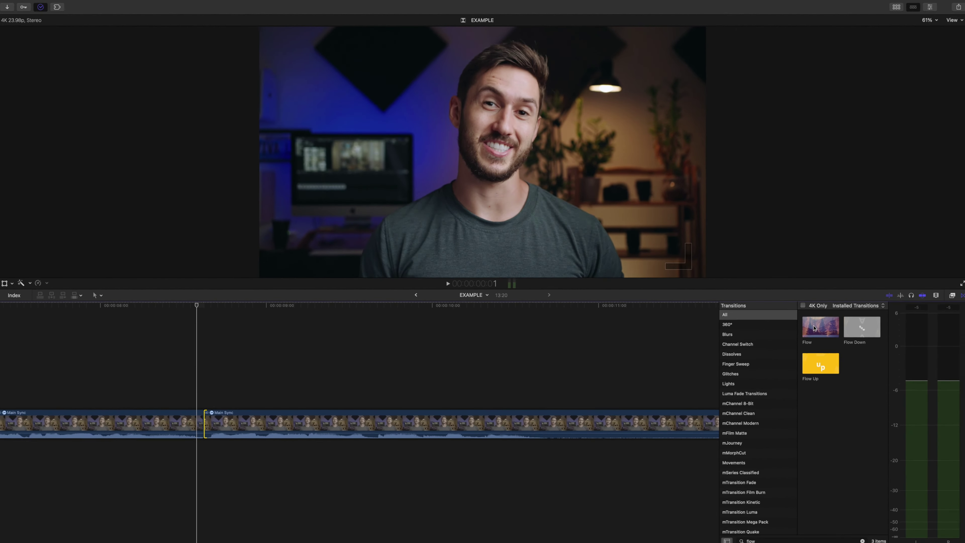
Apply a 4-frame Flow transition to the cut at about 8:18 and play it back.
{"action": "left_click_drag", "start_coordinate": [923, 377], "coordinate": [162, 490]}
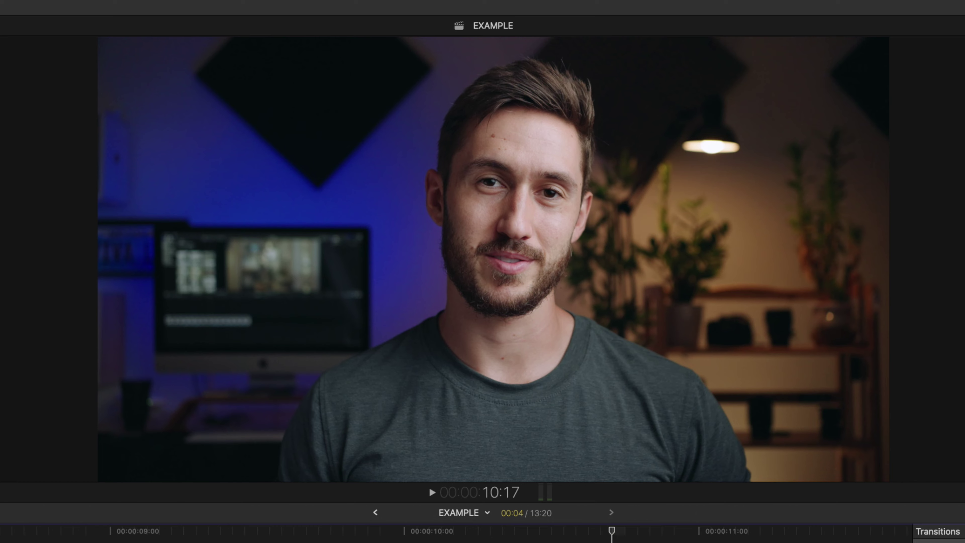
{"action": "key", "text": "space"}
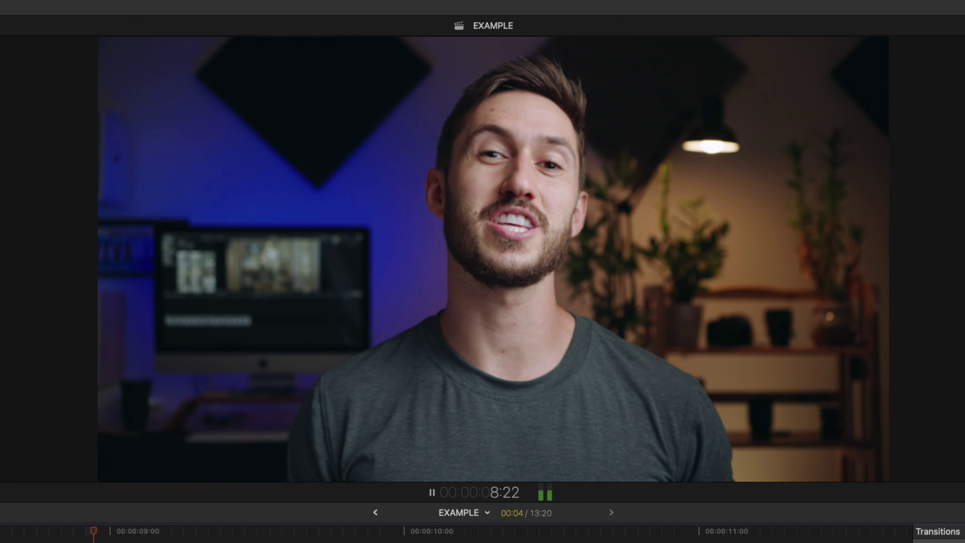